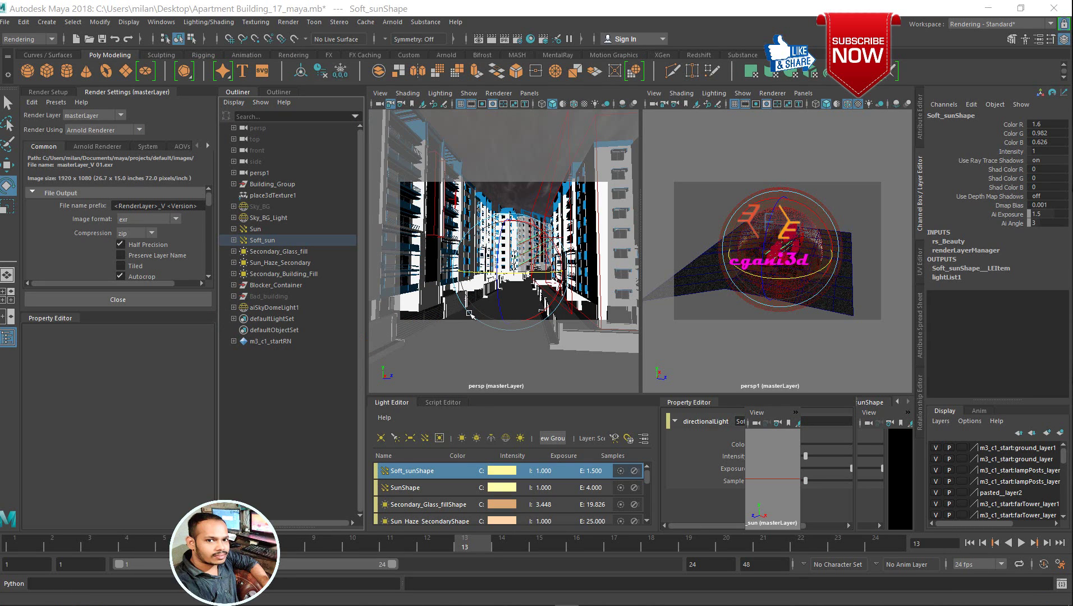
Step: Open the Arnold RenderView in place of the standard Render View and inspect the apartment building render
{"action": "left_click", "coordinate": [478, 41]}
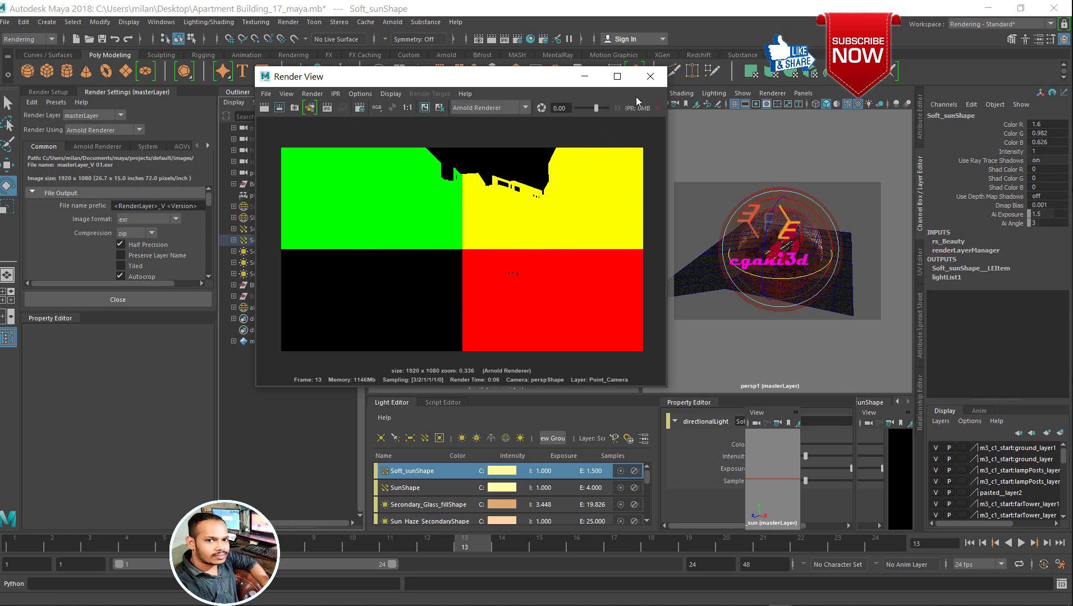
{"action": "left_click", "coordinate": [649, 76]}
{"action": "left_click", "coordinate": [392, 24]}
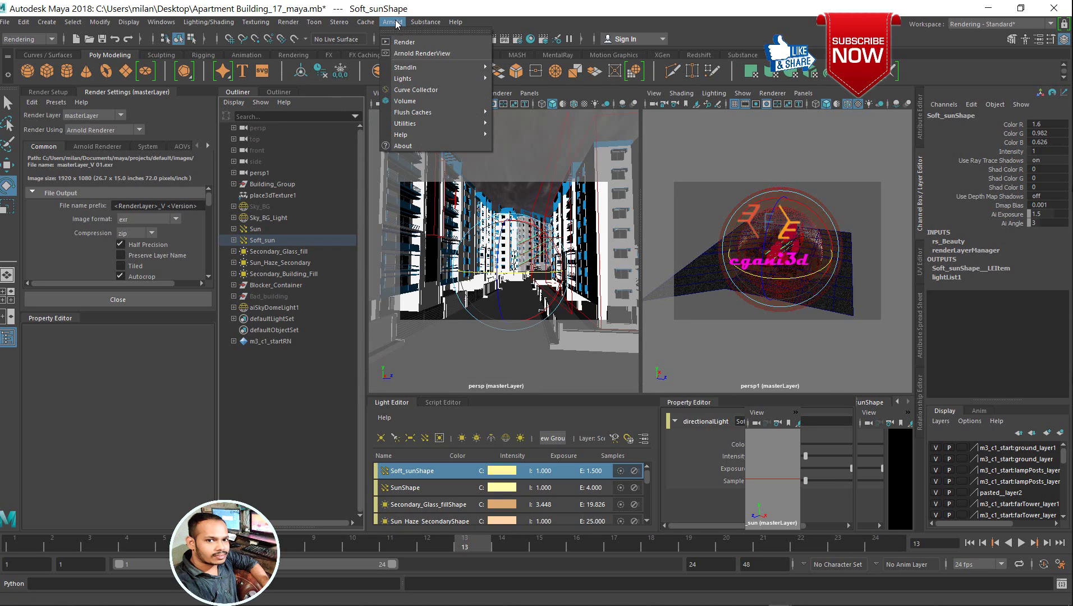
{"action": "left_click", "coordinate": [425, 55]}
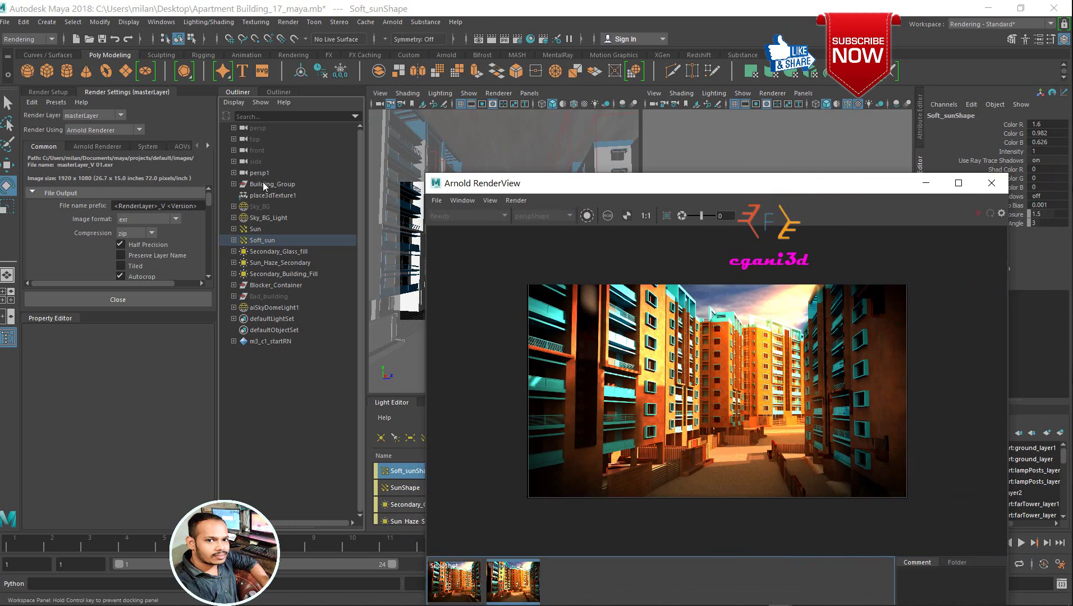
{"action": "scroll", "coordinate": [526, 305], "scroll_direction": "up", "scroll_amount": 1}
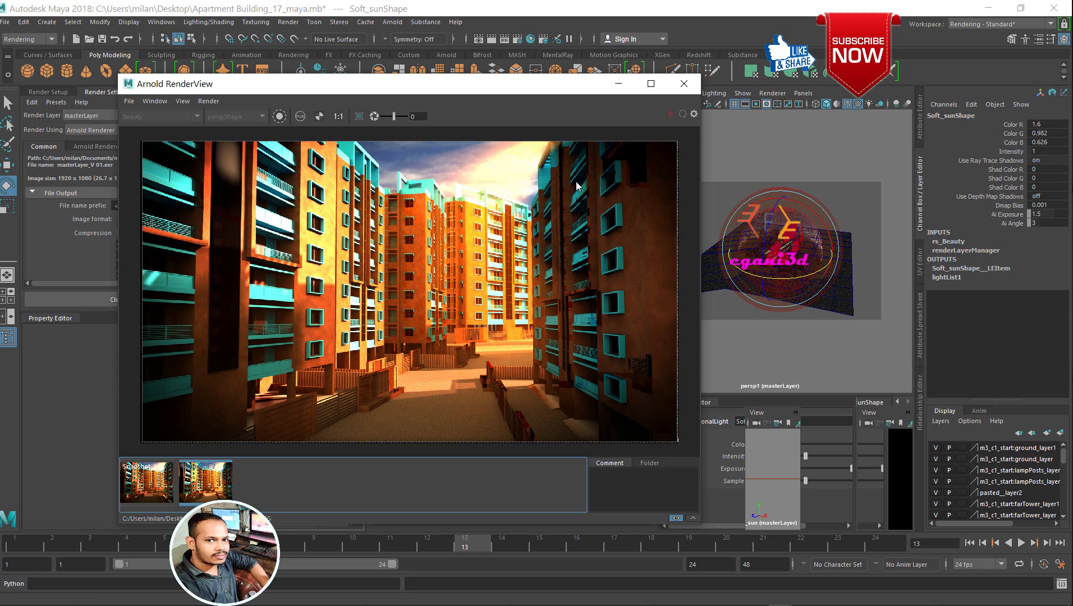
{"action": "left_click_drag", "start_coordinate": [518, 84], "coordinate": [1072, 155]}
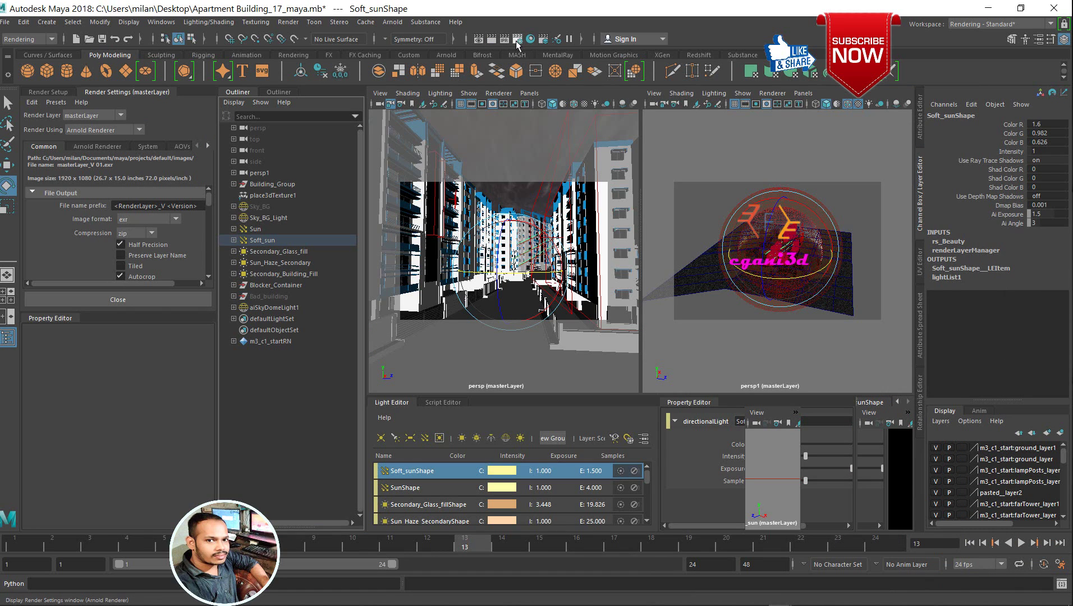
Step: Undock and widen the Render Settings, then review the Common, Arnold Renderer, System, AOVs and Diagnostics settings
{"action": "left_click_drag", "start_coordinate": [127, 92], "coordinate": [227, 115]}
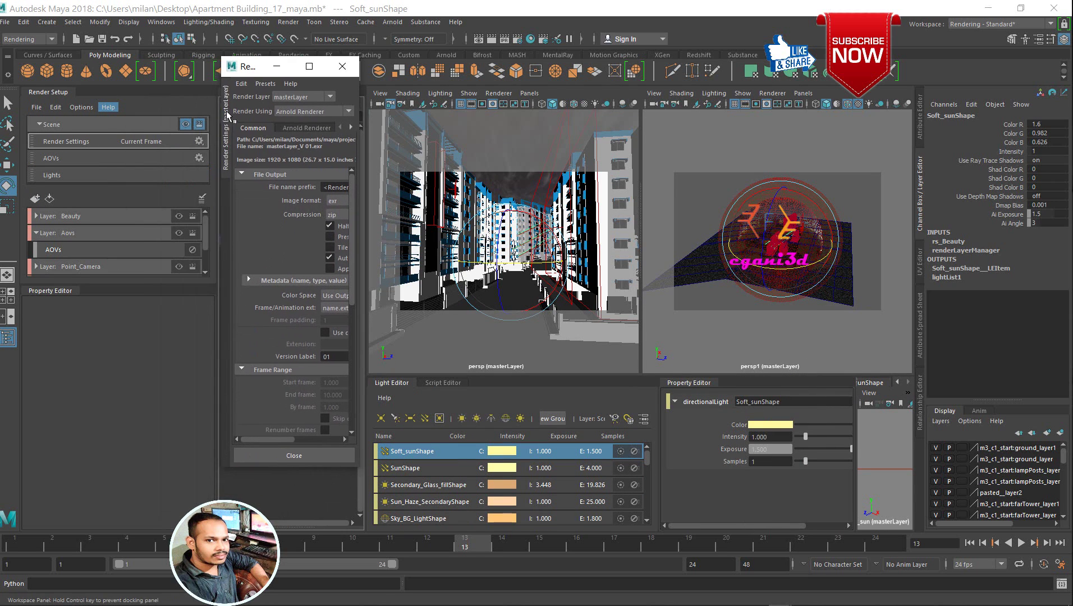
{"action": "left_click_drag", "start_coordinate": [359, 150], "coordinate": [563, 162]}
{"action": "scroll", "coordinate": [315, 223], "scroll_direction": "down", "scroll_amount": 4}
{"action": "scroll", "coordinate": [313, 223], "scroll_direction": "up", "scroll_amount": 4}
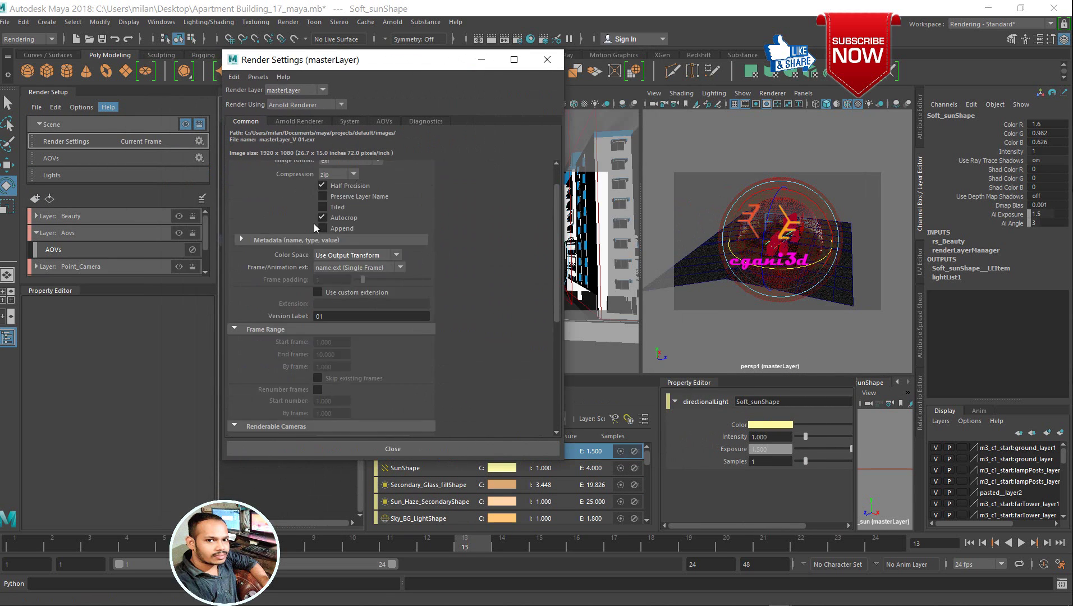
{"action": "left_click", "coordinate": [316, 124]}
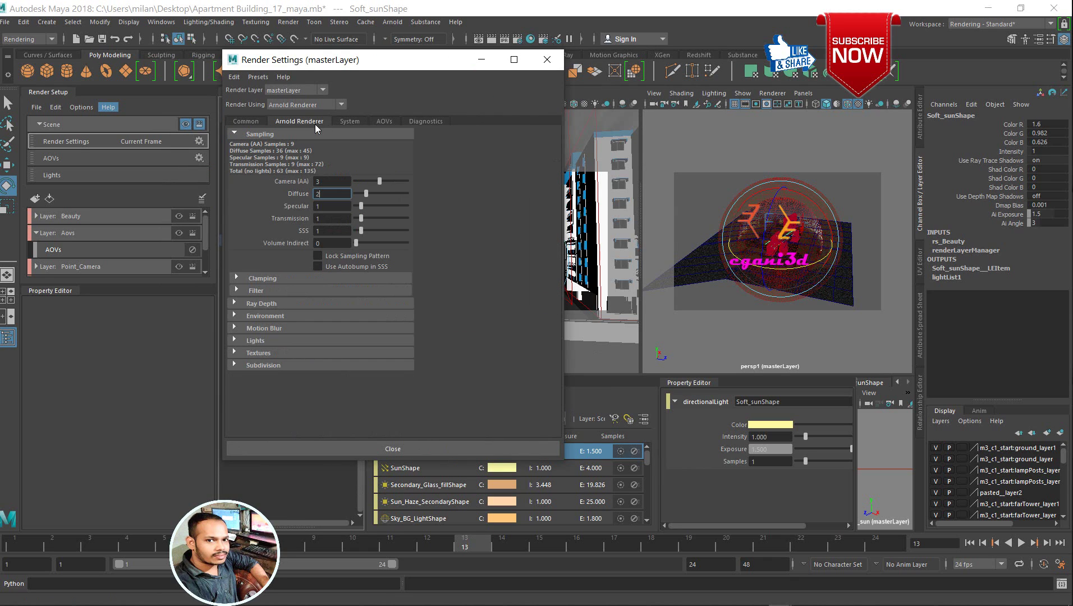
{"action": "left_click", "coordinate": [384, 122]}
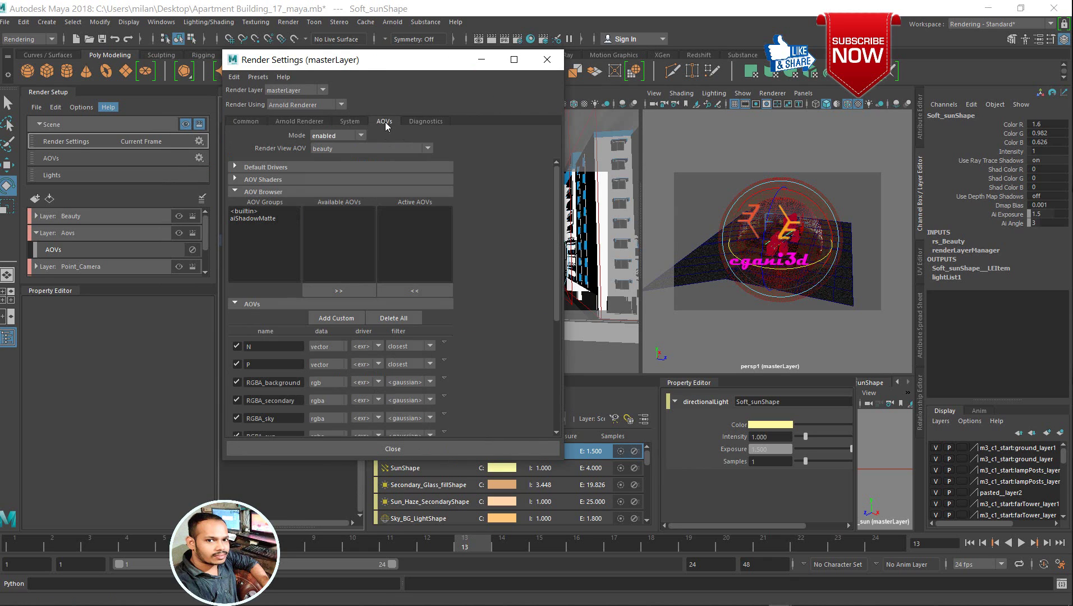
{"action": "left_click", "coordinate": [420, 121]}
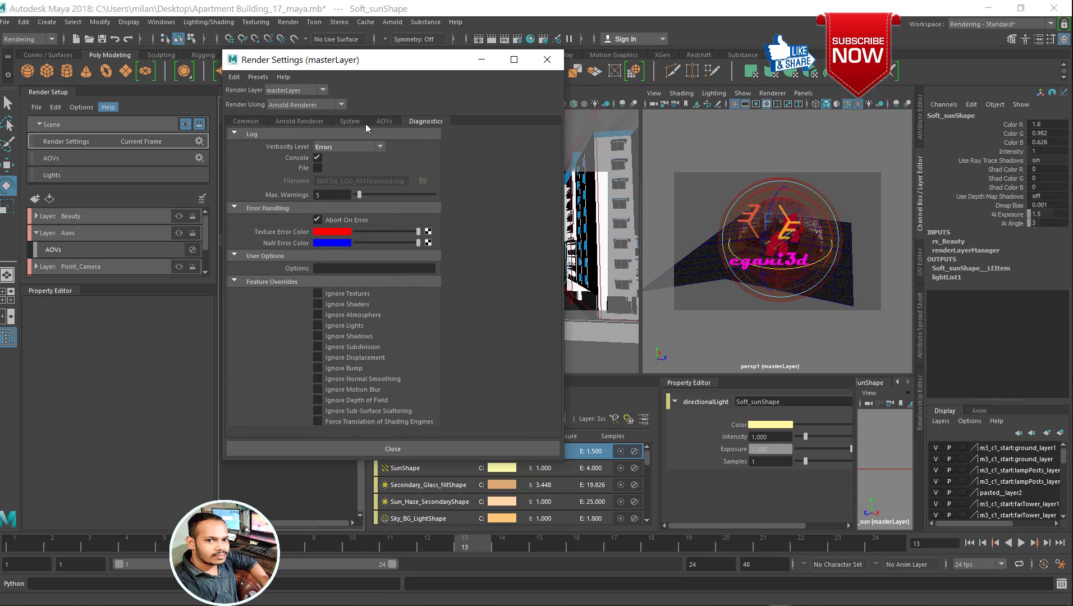
{"action": "left_click", "coordinate": [359, 123]}
{"action": "left_click", "coordinate": [387, 122]}
{"action": "left_click", "coordinate": [430, 123]}
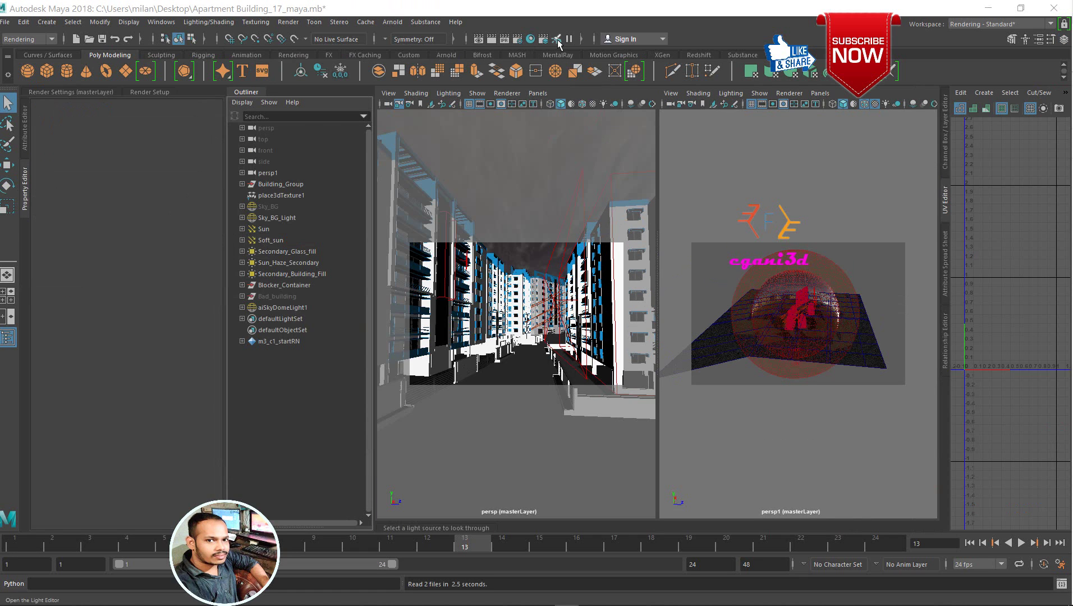
Step: Open the Light Editor and review the properties of the scene lights, from Soft_sunShape to Sky_BG_LightShape
{"action": "left_click", "coordinate": [555, 39]}
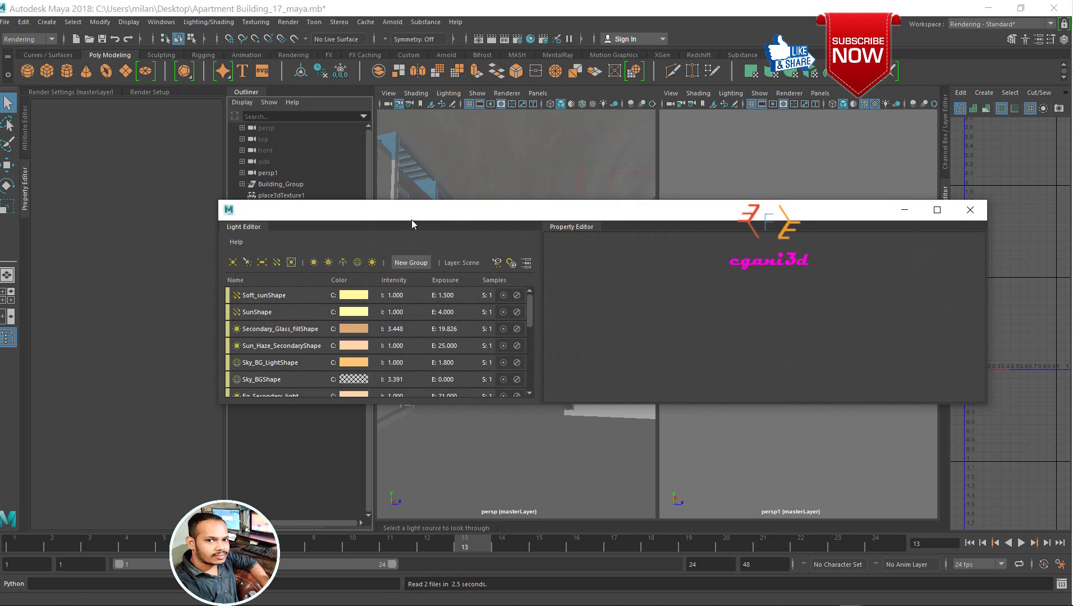
{"action": "left_click_drag", "start_coordinate": [411, 215], "coordinate": [581, 218]}
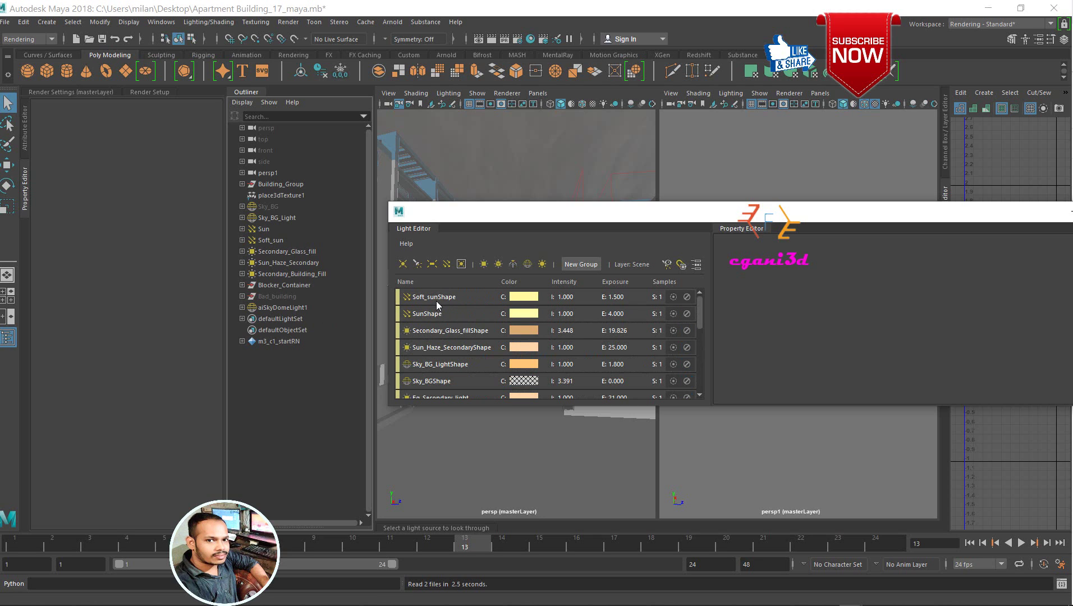
{"action": "left_click", "coordinate": [436, 303]}
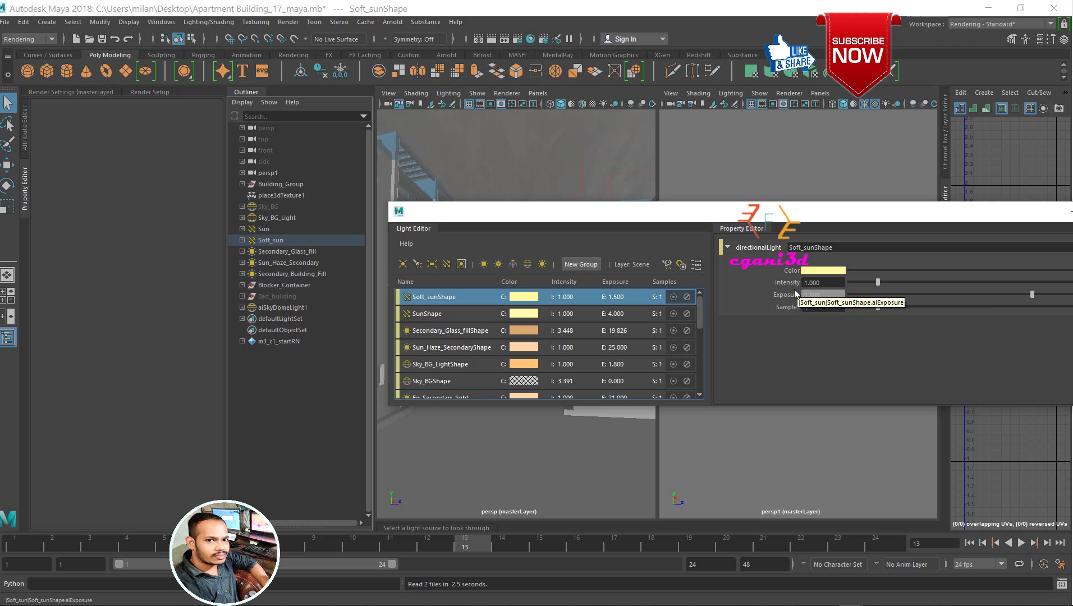
{"action": "key", "text": "Down"}
{"action": "key", "text": "Down"}
{"action": "key", "text": "Down"}
{"action": "key", "text": "Down"}
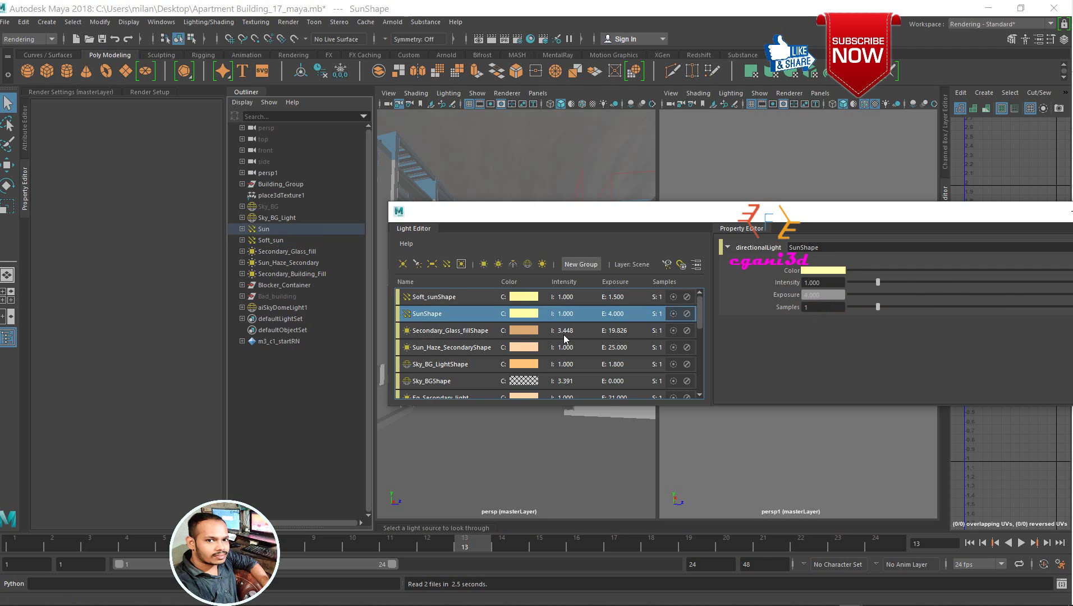
{"action": "left_click", "coordinate": [569, 367]}
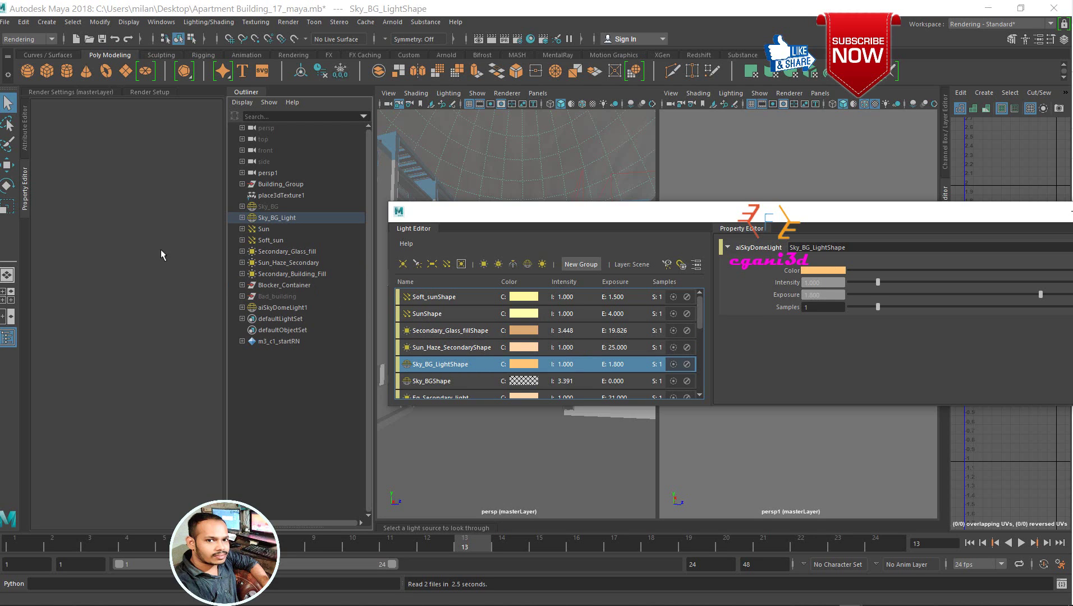
Step: Show the Soft_sun light's attributes and examine its Arnold settings down to the visibility, AOV light group and light filters
{"action": "key", "text": "ctrl+a"}
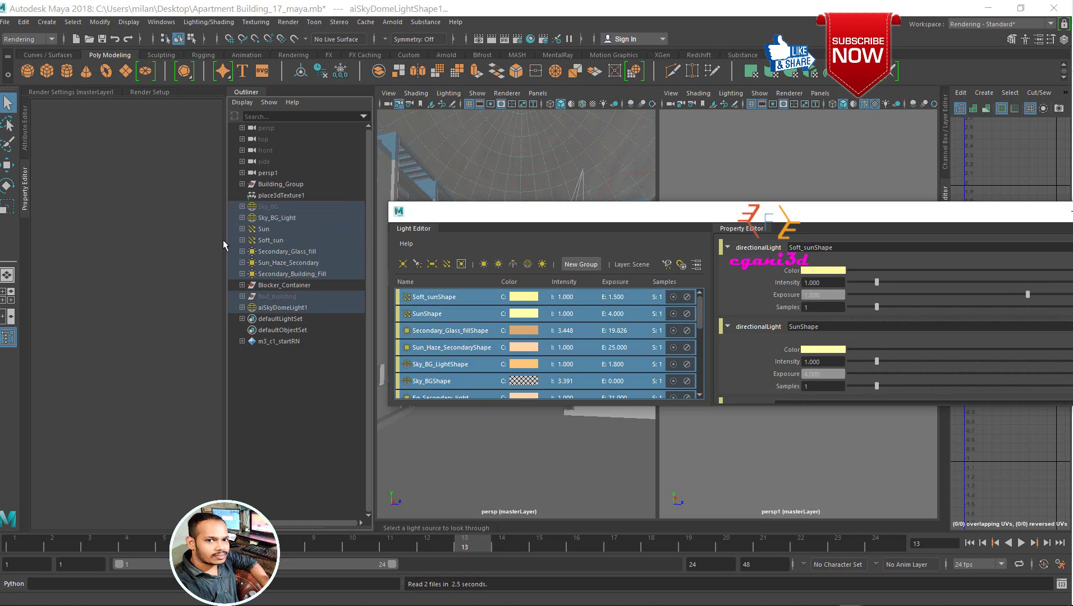
{"action": "left_click", "coordinate": [24, 126]}
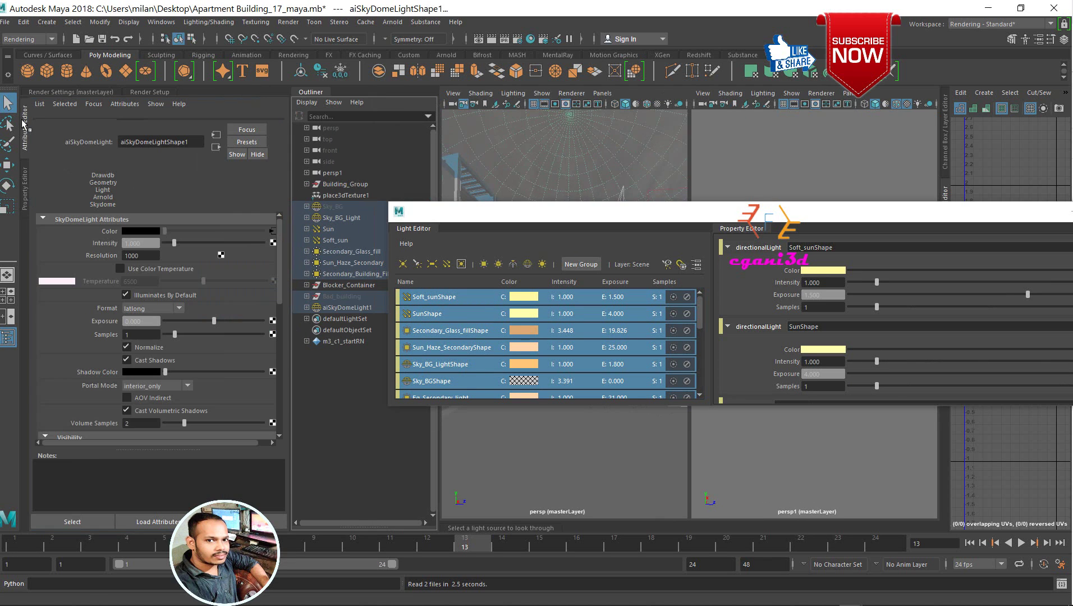
{"action": "left_click", "coordinate": [336, 240]}
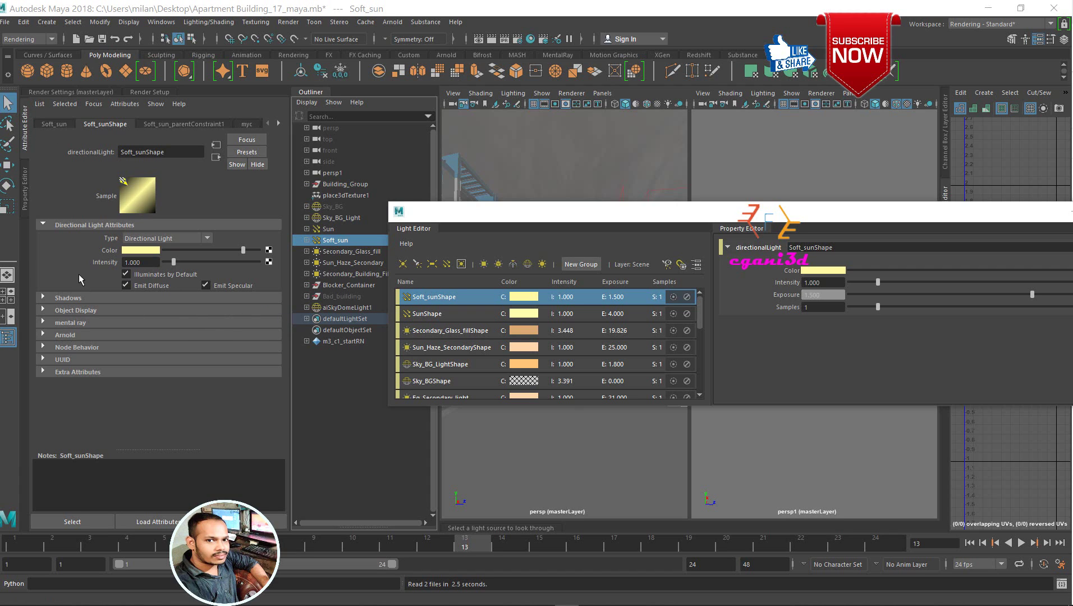
{"action": "left_click", "coordinate": [44, 335]}
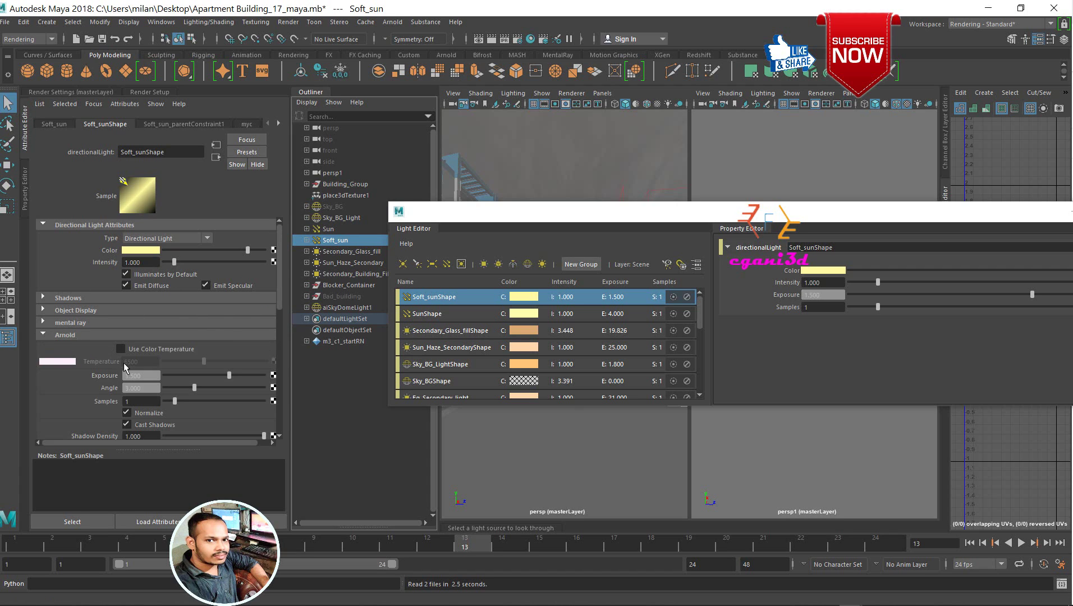
{"action": "scroll", "coordinate": [99, 362], "scroll_direction": "down", "scroll_amount": 3}
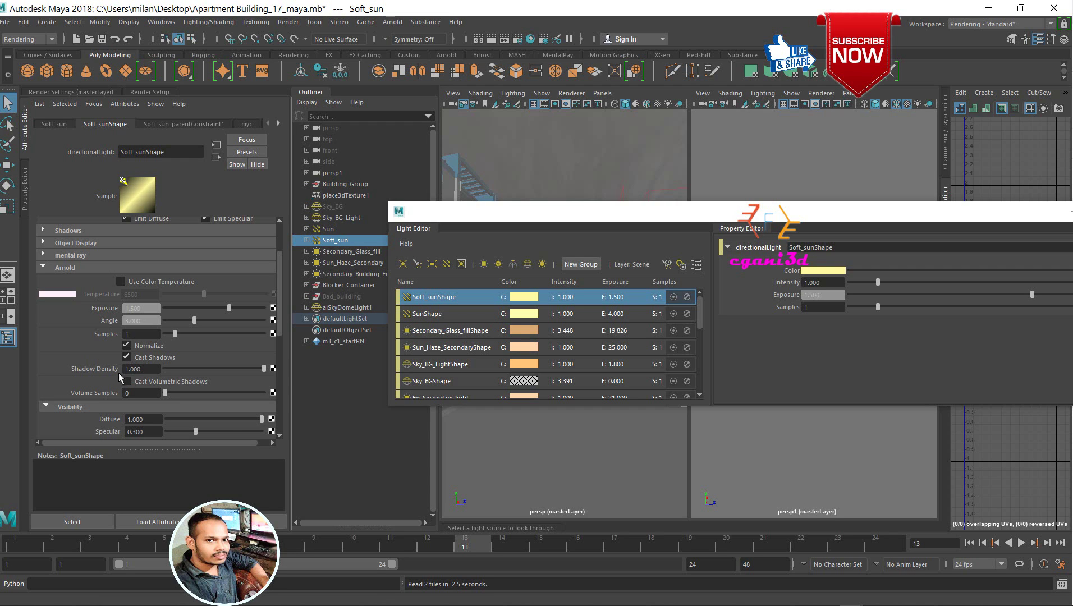
{"action": "scroll", "coordinate": [106, 398], "scroll_direction": "down", "scroll_amount": 3}
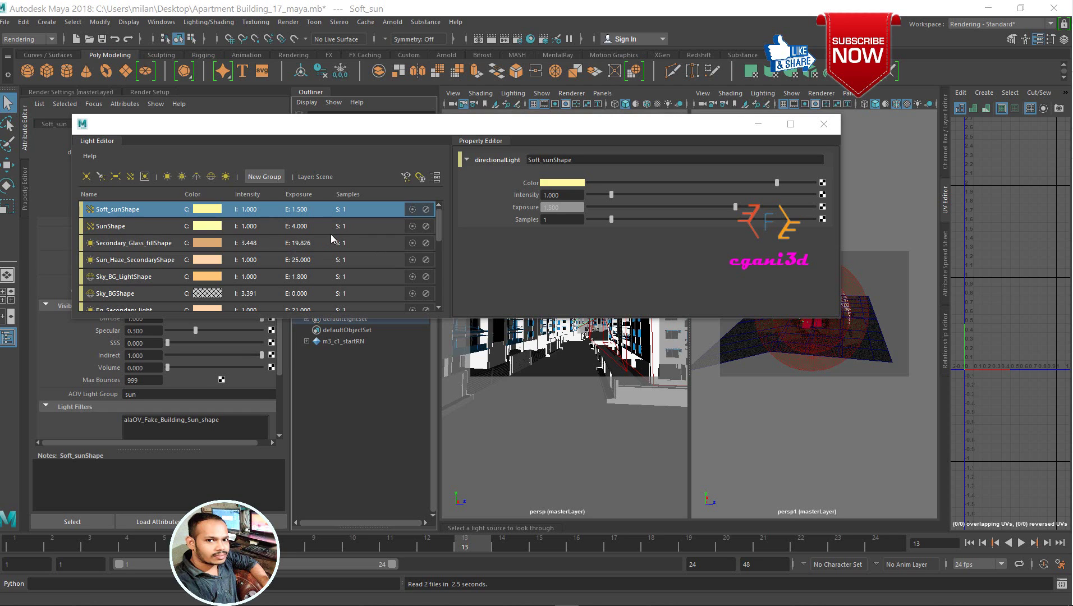
Step: Look through the remaining lights in the Light Editor and clear the light selection
{"action": "scroll", "coordinate": [331, 244], "scroll_direction": "down", "scroll_amount": 2}
{"action": "scroll", "coordinate": [331, 245], "scroll_direction": "up", "scroll_amount": 2}
{"action": "left_click", "coordinate": [617, 252]}
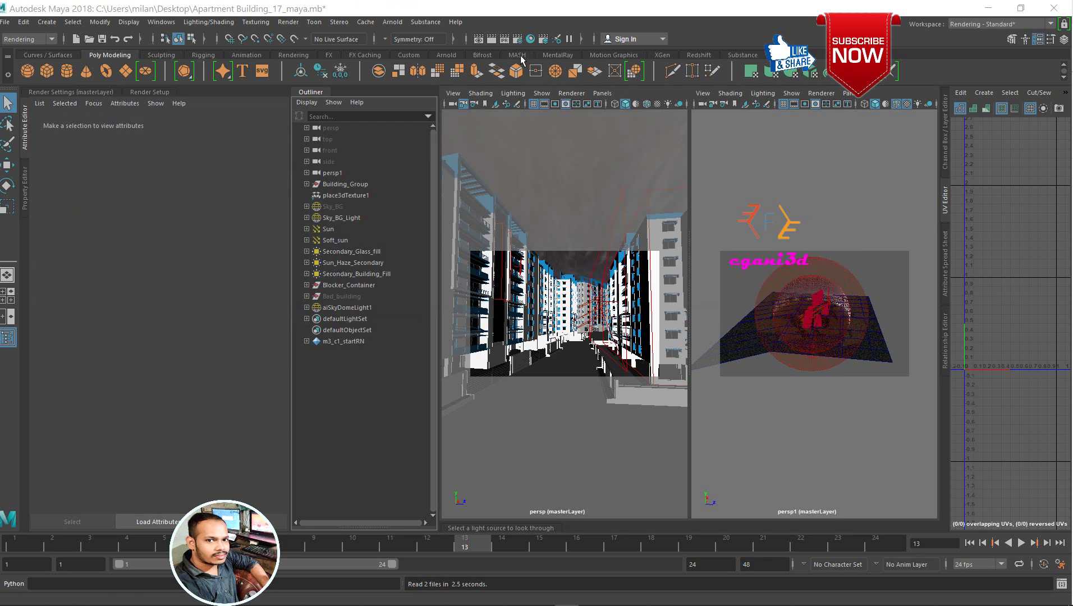
Step: Open the Render Setup and enlarge it to show all render layers from Beauty to matte_02
{"action": "left_click", "coordinate": [542, 39]}
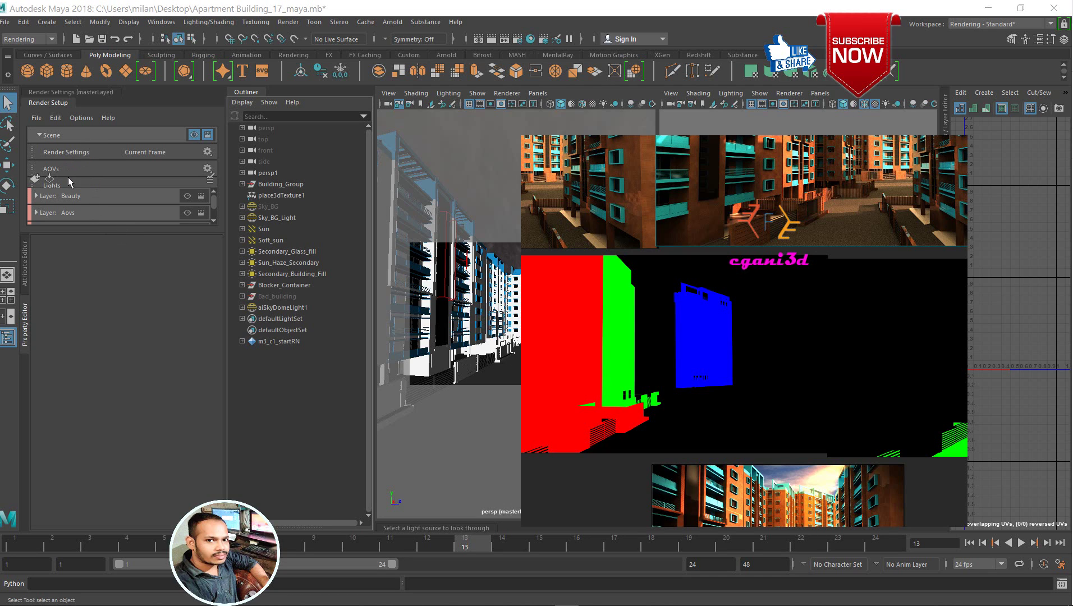
{"action": "scroll", "coordinate": [70, 216], "scroll_direction": "down", "scroll_amount": 2}
{"action": "left_click_drag", "start_coordinate": [83, 230], "coordinate": [89, 399]}
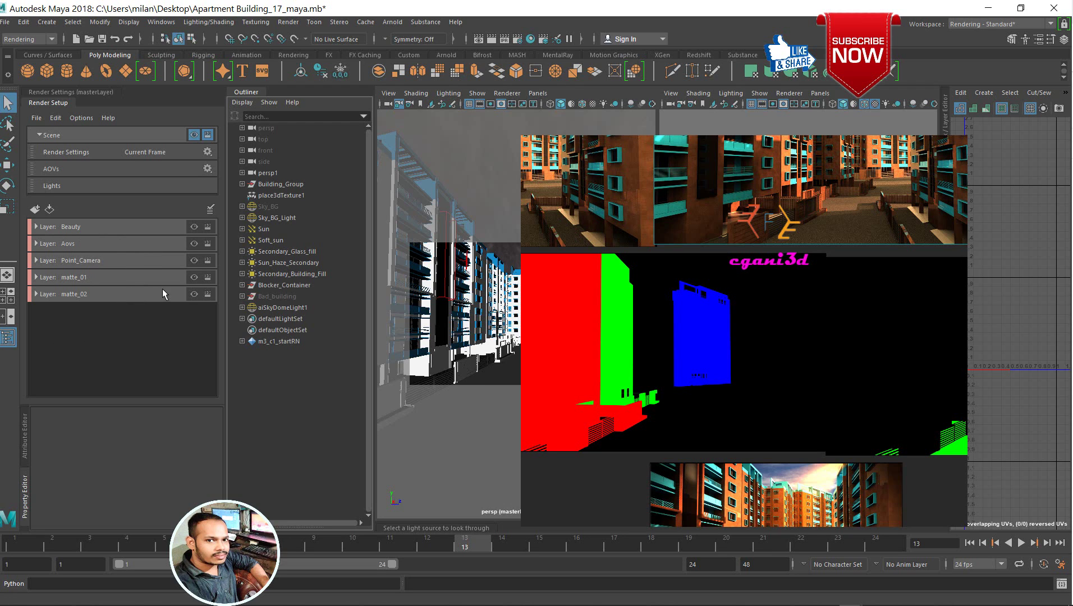
Step: Show the AOV settings in the Render Settings, enlarge their area and look through the AOV list
{"action": "left_click", "coordinate": [530, 39]}
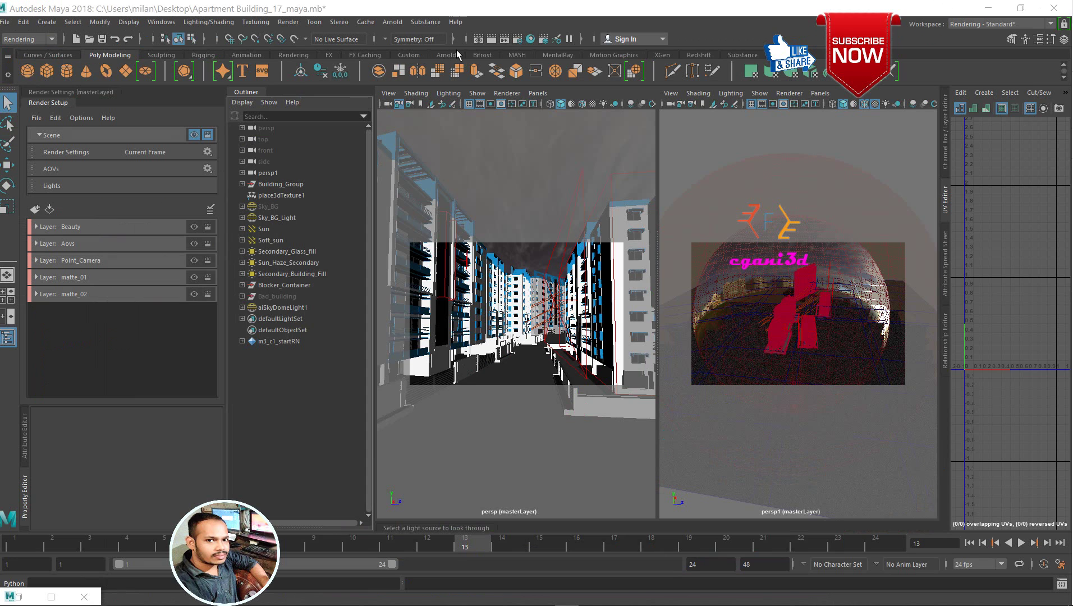
{"action": "left_click", "coordinate": [516, 40]}
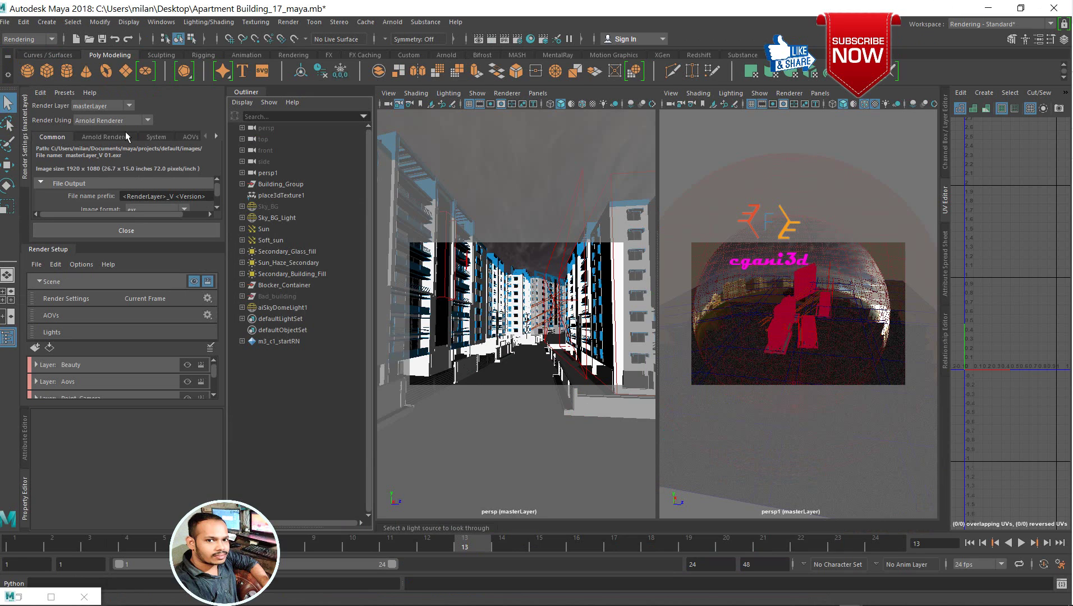
{"action": "left_click", "coordinate": [191, 138]}
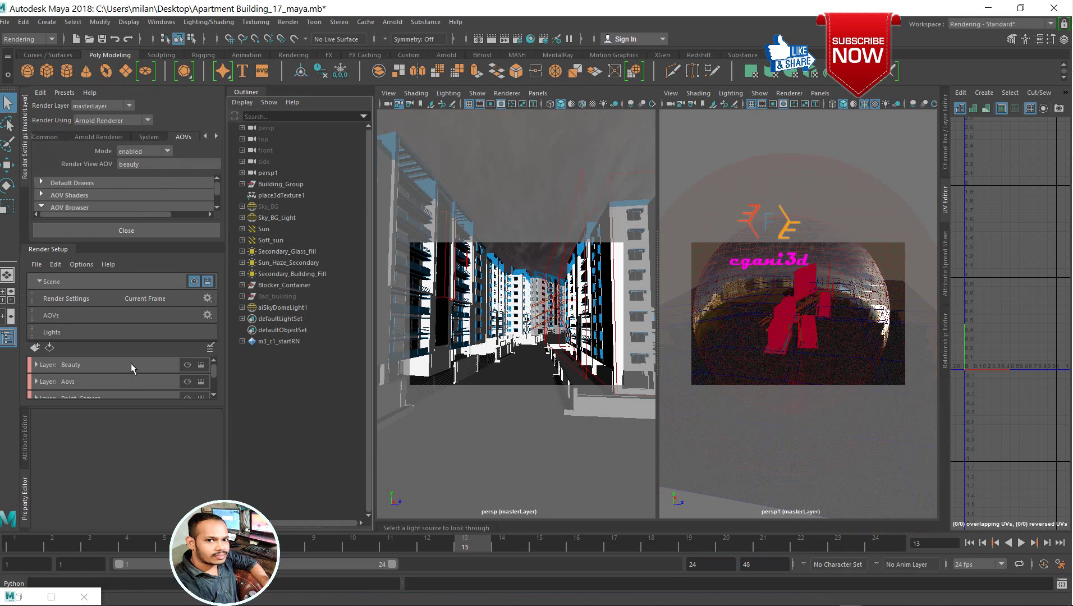
{"action": "left_click_drag", "start_coordinate": [104, 240], "coordinate": [109, 527]}
{"action": "scroll", "coordinate": [132, 336], "scroll_direction": "down", "scroll_amount": 5}
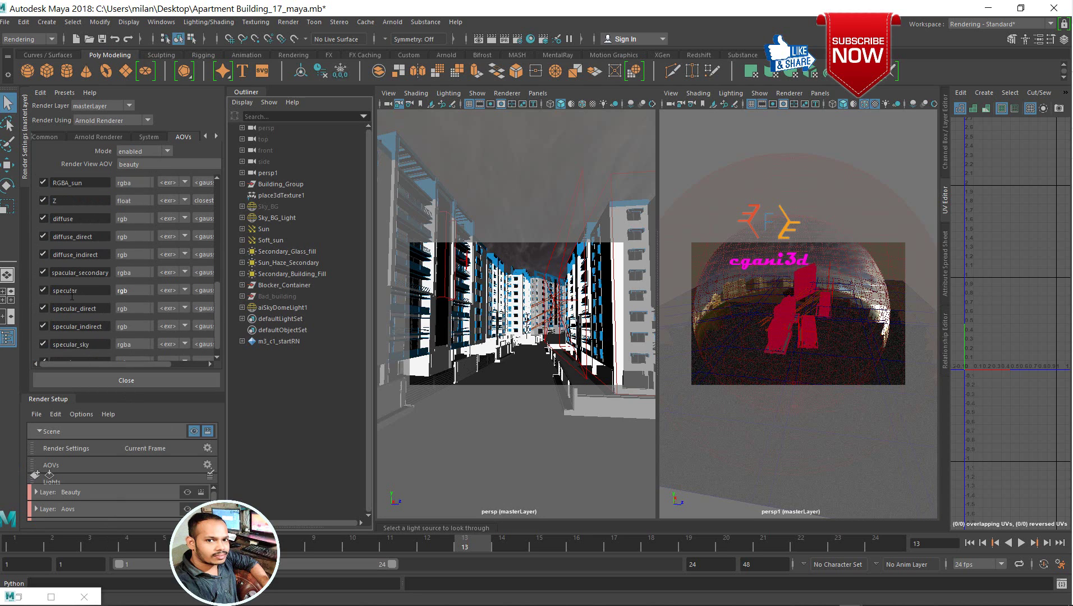
{"action": "scroll", "coordinate": [71, 285], "scroll_direction": "up", "scroll_amount": 5}
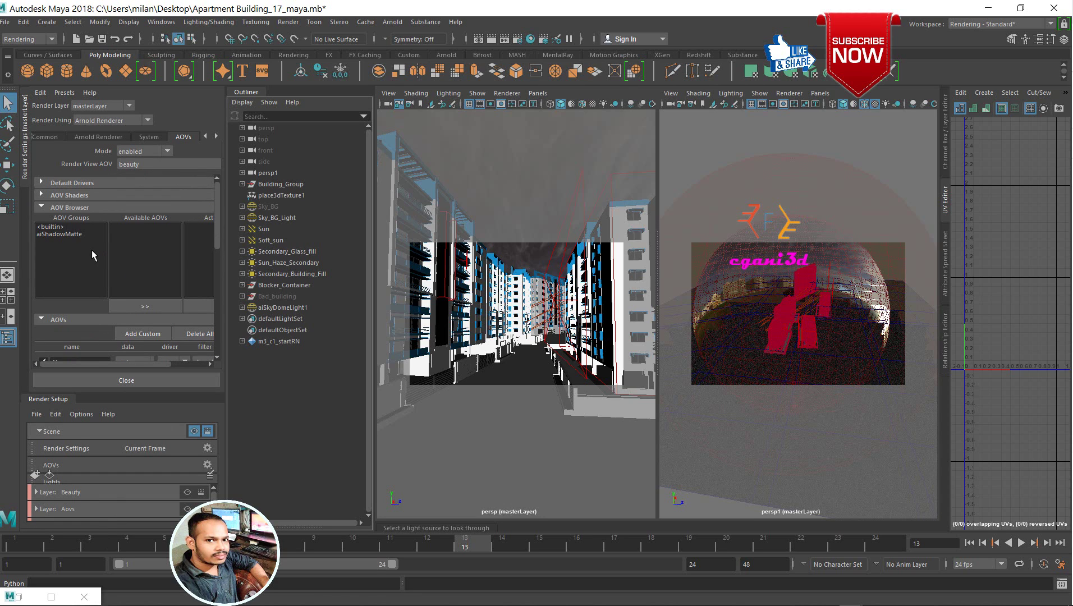
Step: Display the AOVs of the <builtin> group and review the enabled AOVs, including the RGBA, diffuse and specular passes
{"action": "left_click", "coordinate": [49, 226]}
{"action": "scroll", "coordinate": [132, 263], "scroll_direction": "down", "scroll_amount": 4}
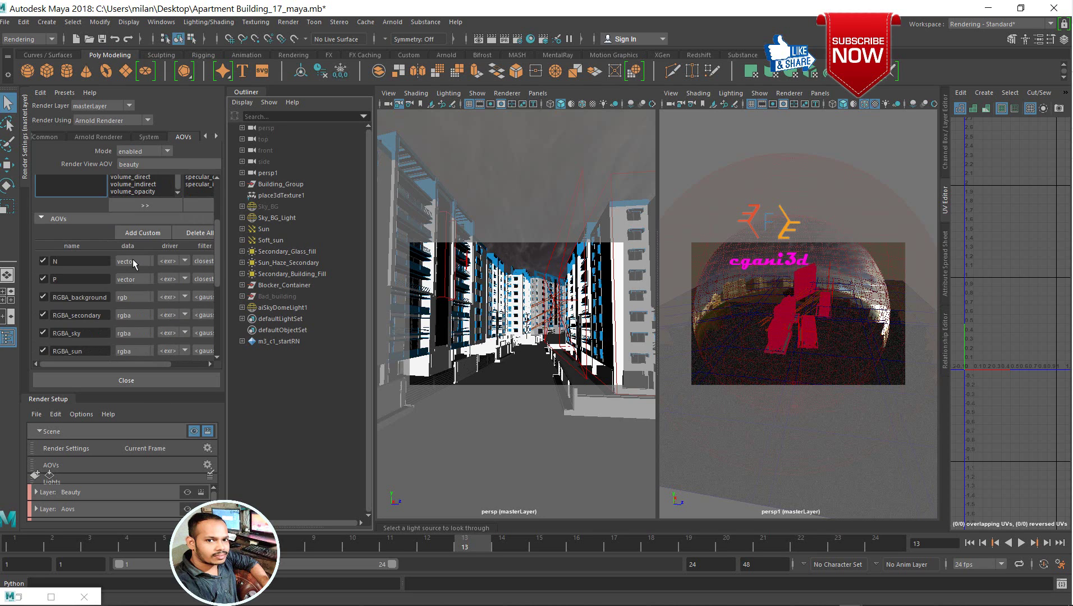
{"action": "scroll", "coordinate": [77, 255], "scroll_direction": "down", "scroll_amount": 5}
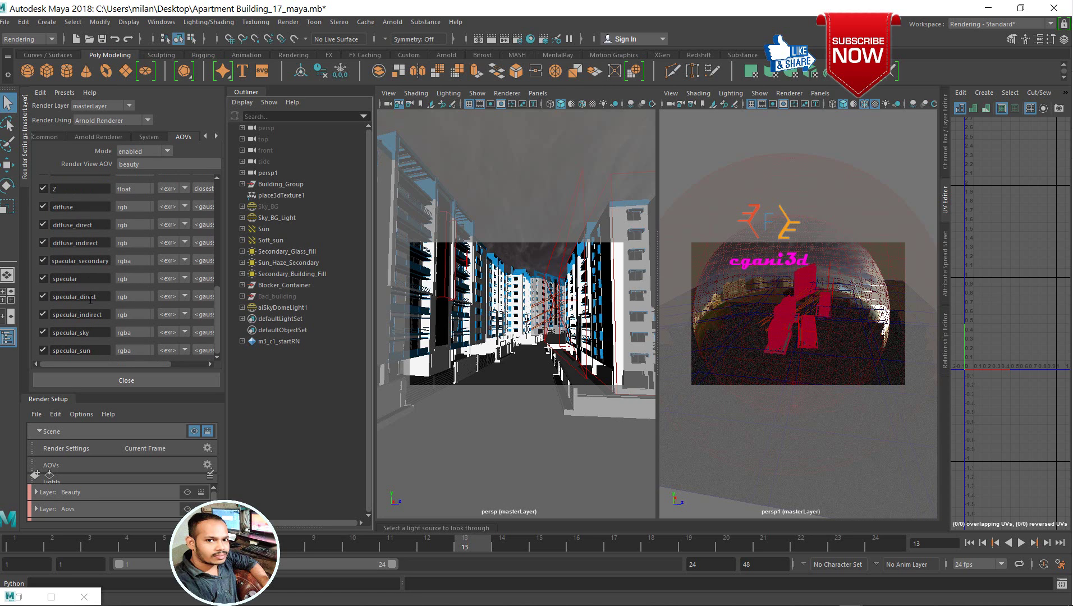
{"action": "scroll", "coordinate": [89, 301], "scroll_direction": "up", "scroll_amount": 3}
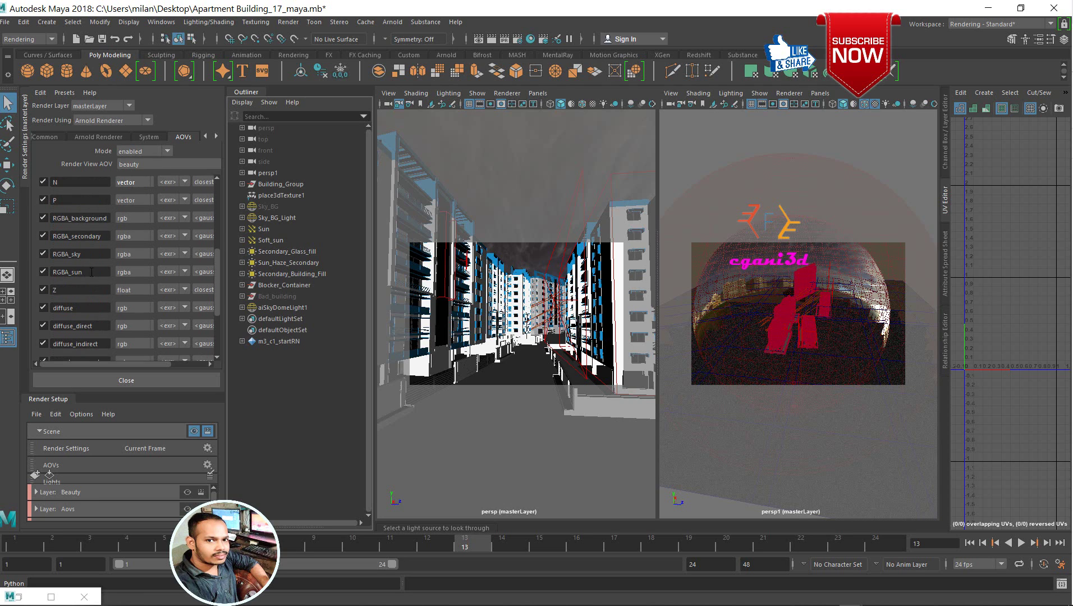
{"action": "scroll", "coordinate": [91, 272], "scroll_direction": "down", "scroll_amount": 4}
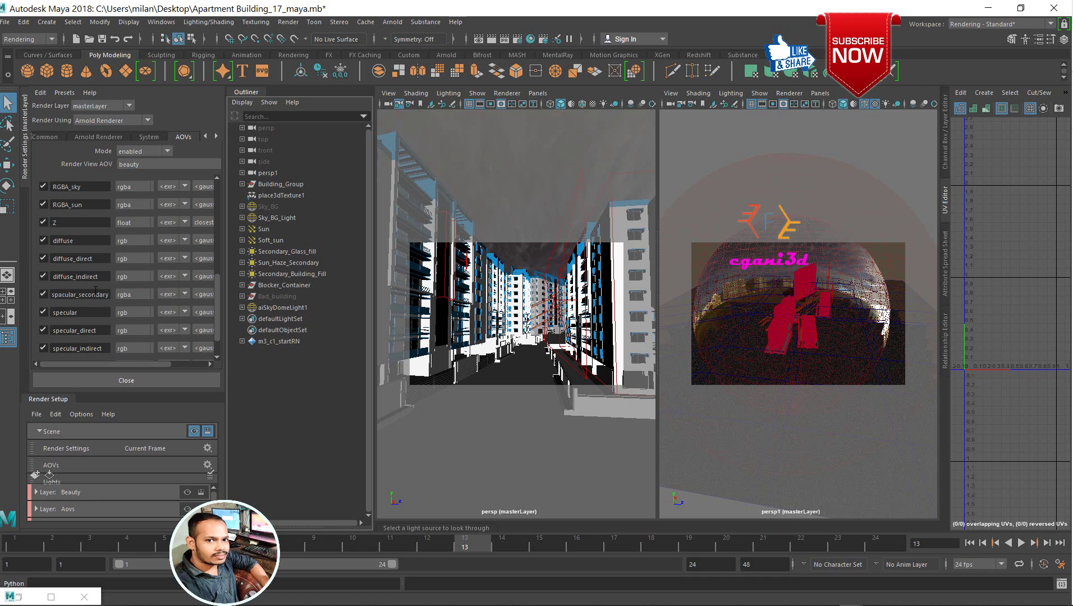
{"action": "scroll", "coordinate": [95, 293], "scroll_direction": "up", "scroll_amount": 5}
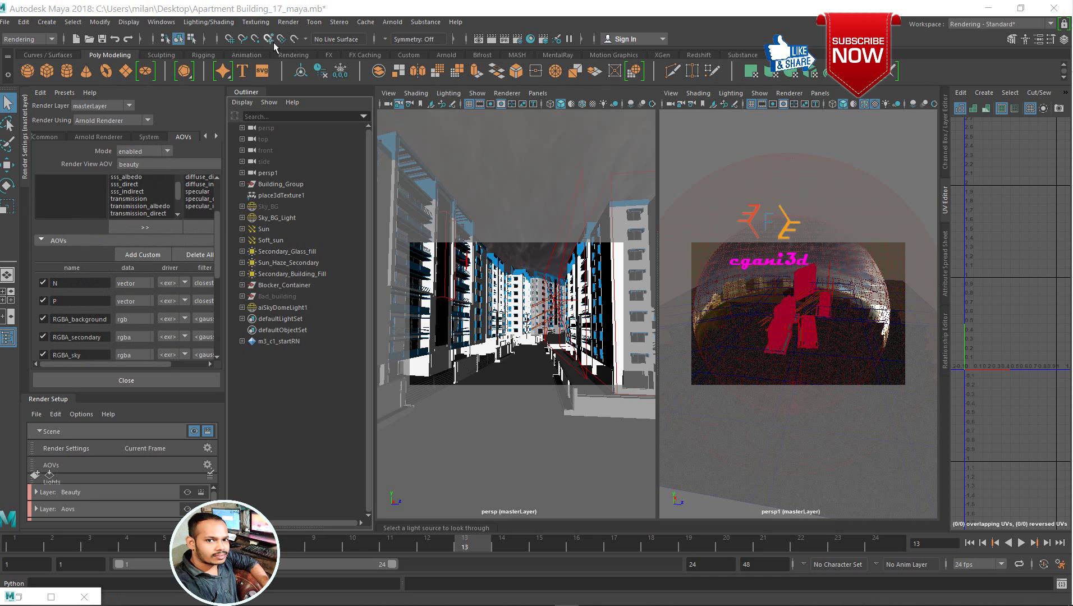
Step: Detach the Arnold light types as a floating list over the Render Settings and add an Arnold area light to the scene
{"action": "left_click", "coordinate": [299, 57]}
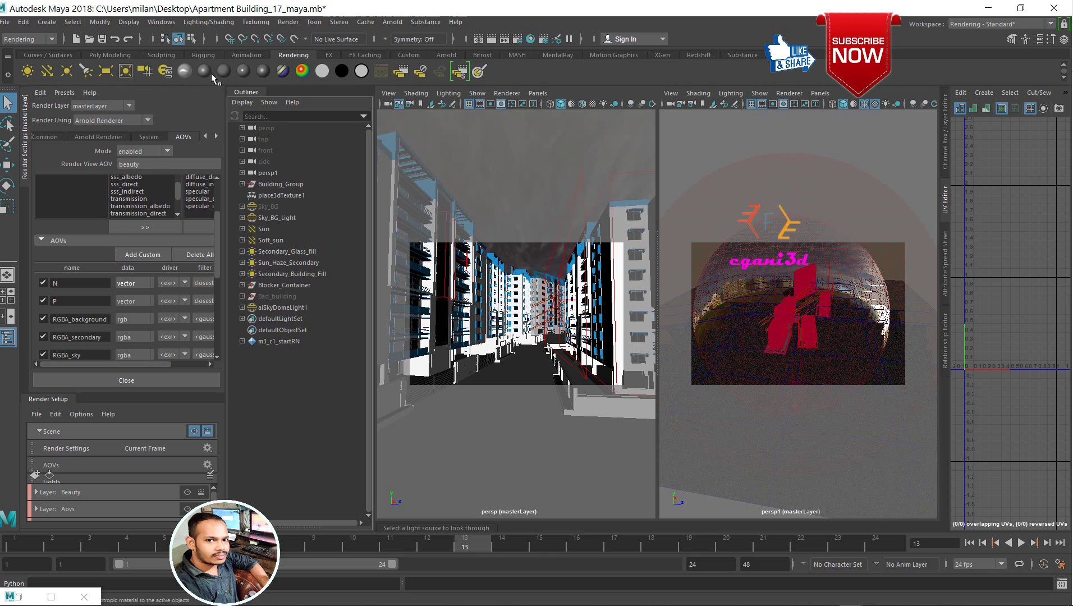
{"action": "left_click", "coordinate": [392, 22]}
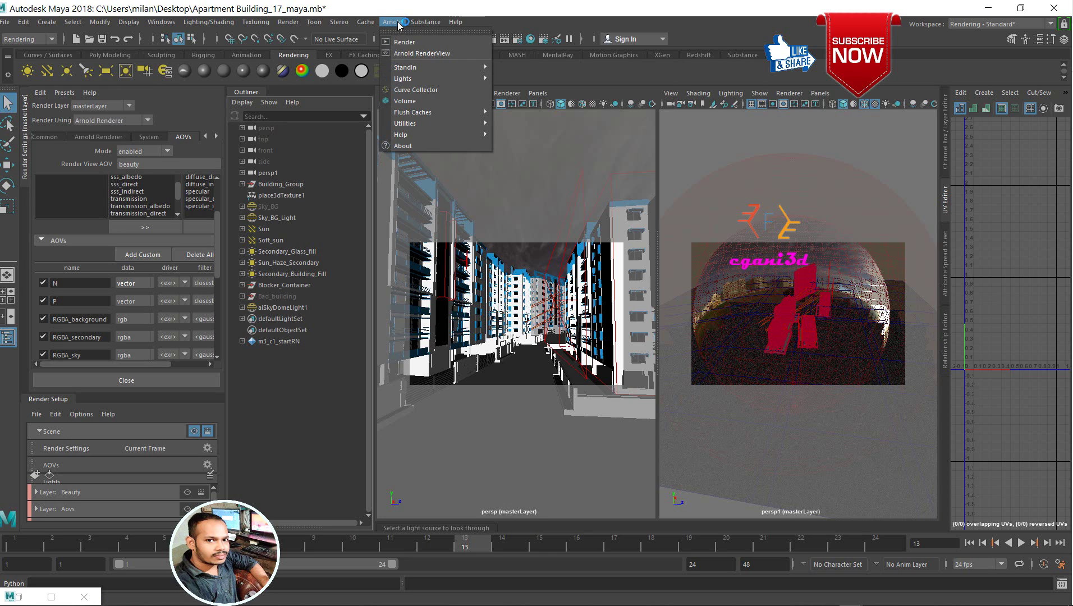
{"action": "mouse_move", "coordinate": [428, 71]}
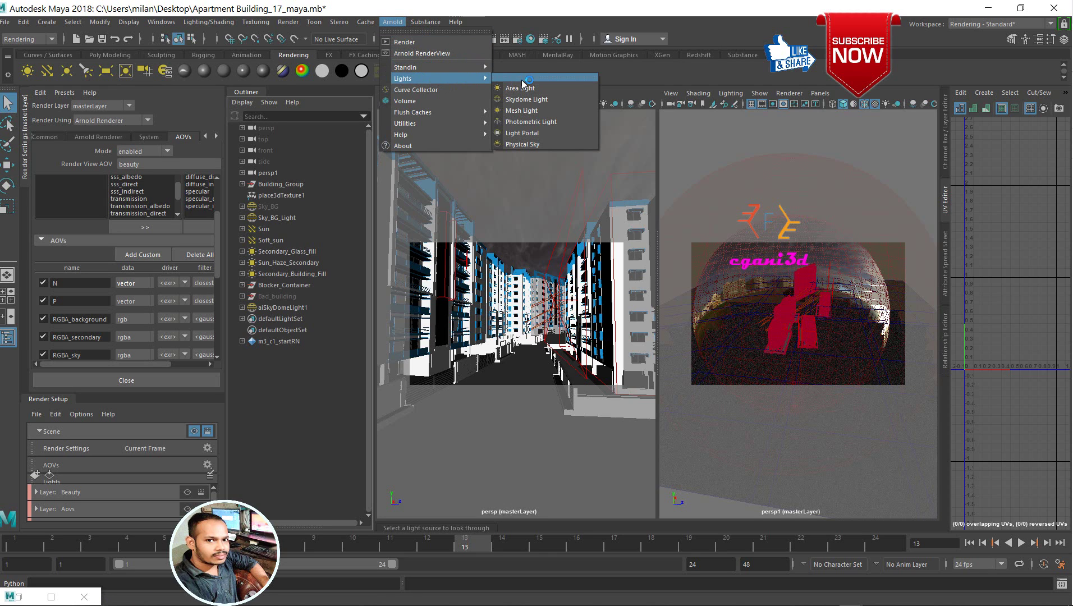
{"action": "left_click", "coordinate": [529, 81]}
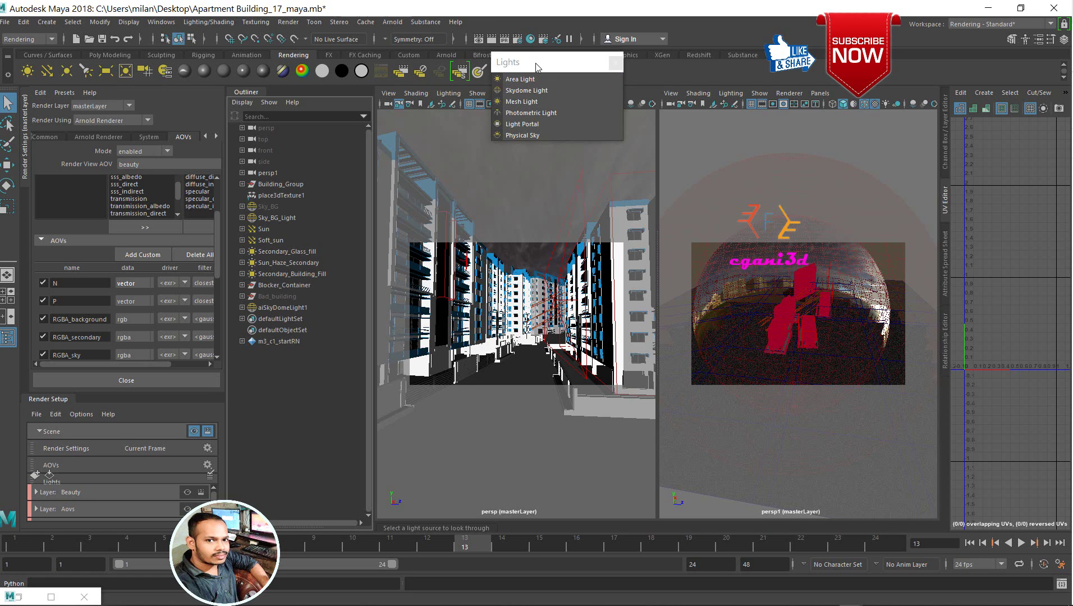
{"action": "left_click_drag", "start_coordinate": [538, 67], "coordinate": [212, 137]}
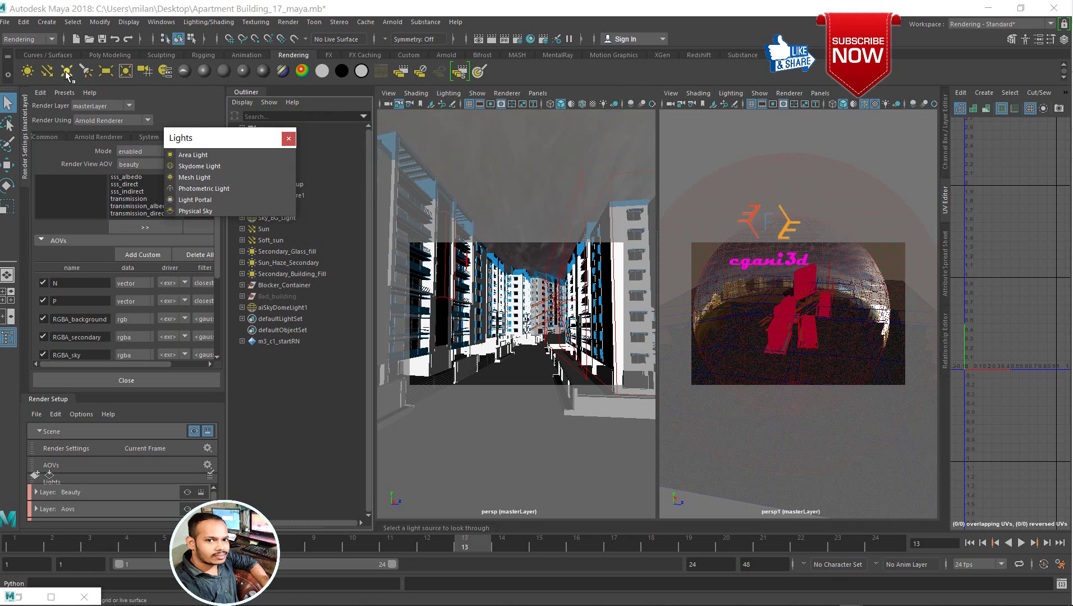
{"action": "left_click", "coordinate": [212, 159]}
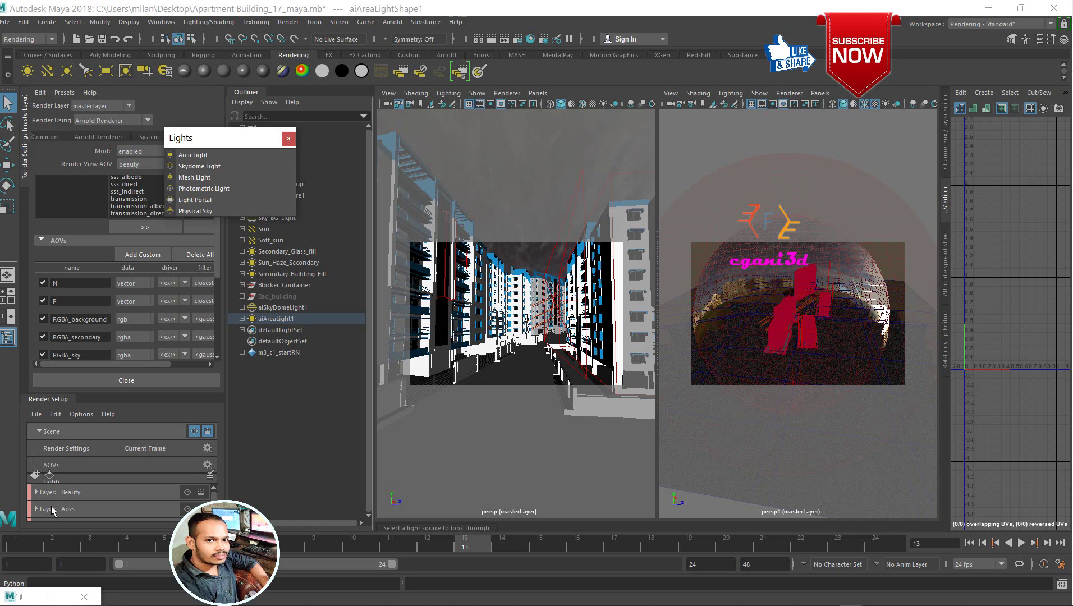